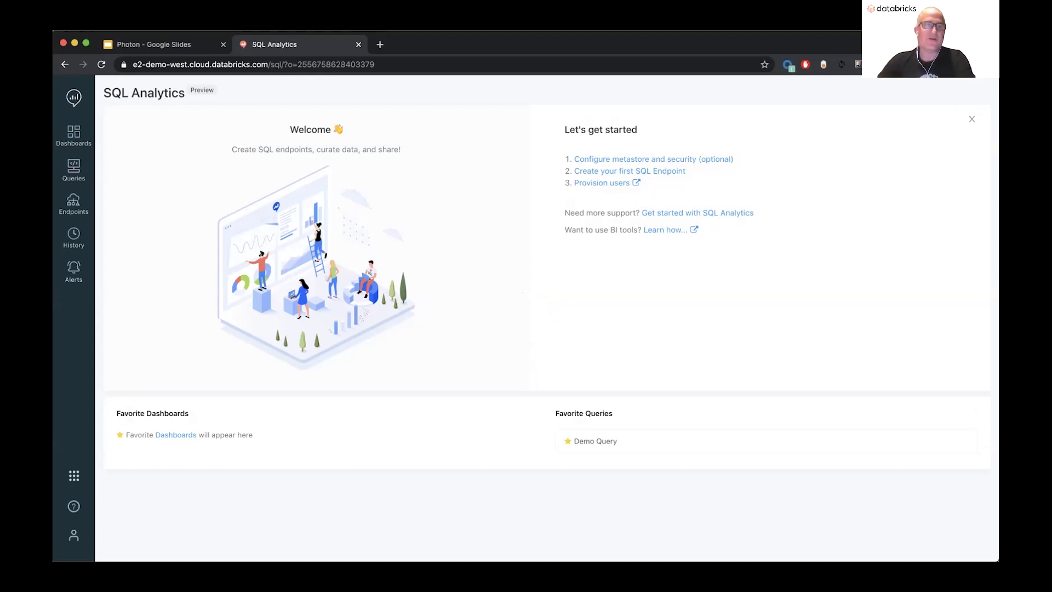
# Step: Start a new SQL endpoint named with the owner's first name plus "Test Endpoint" and set its cluster size to Large
pyautogui.click(73, 202)
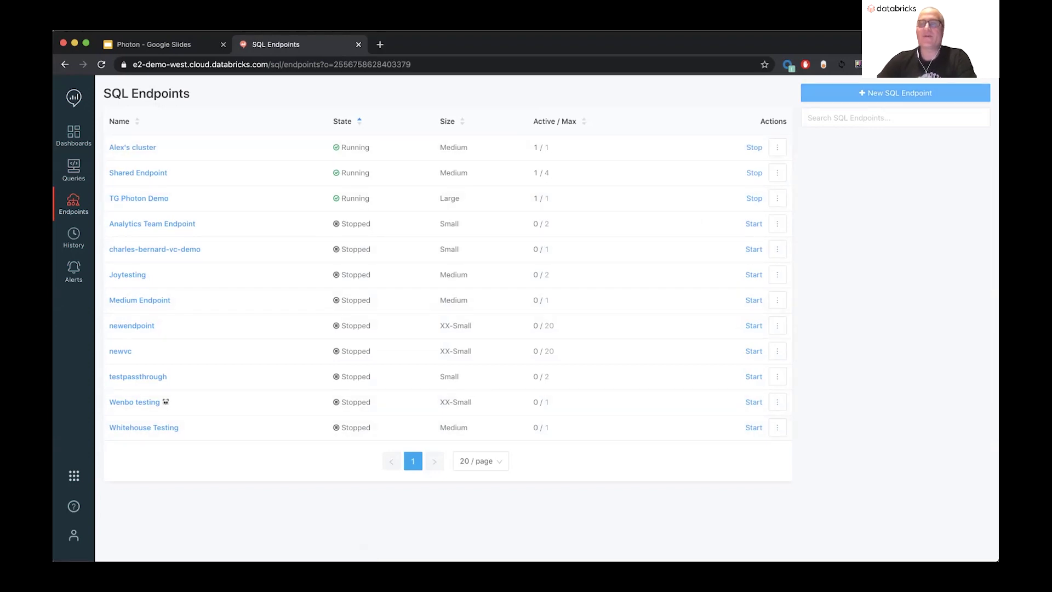
pyautogui.click(877, 93)
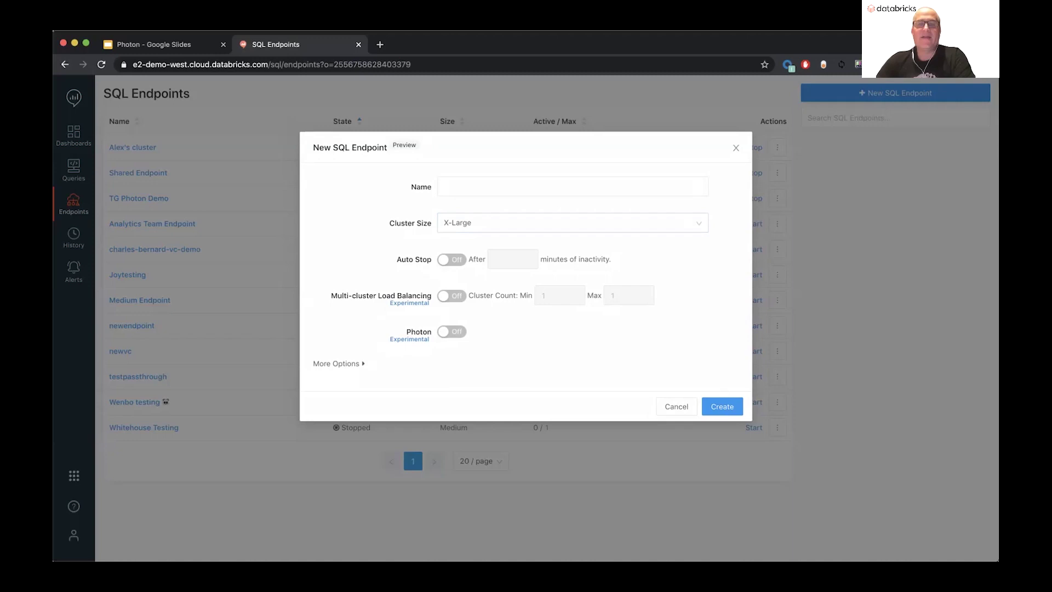
pyautogui.write('Todds')
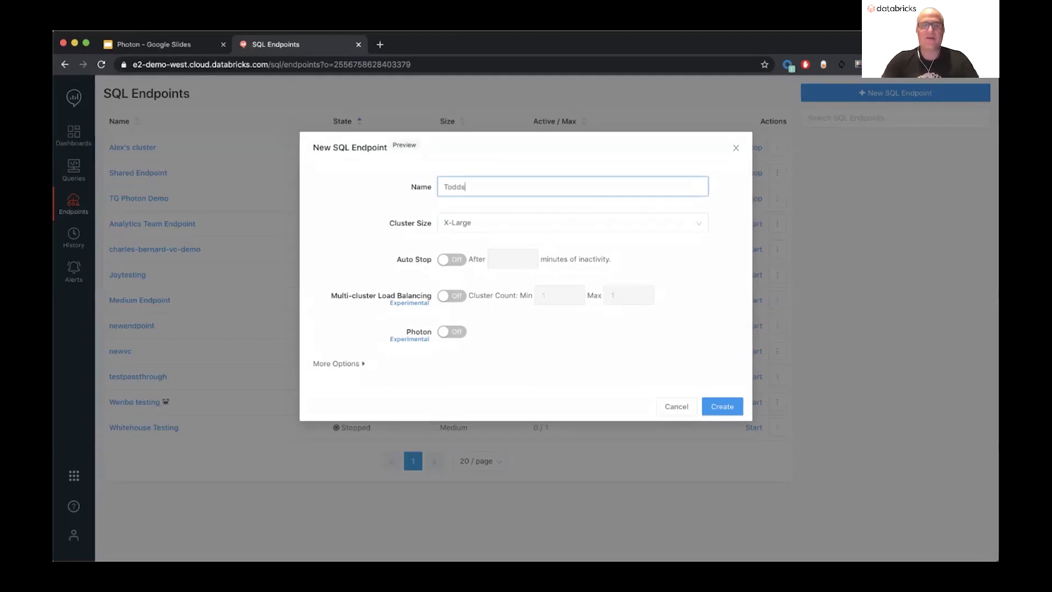
pyautogui.write(' Test Endpoint')
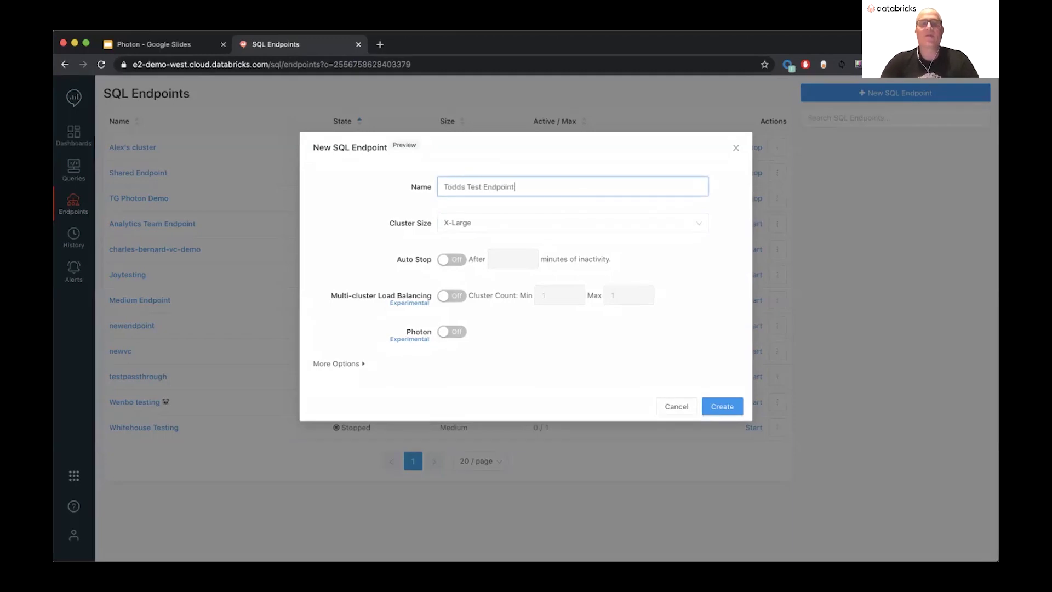
pyautogui.press('Tab')
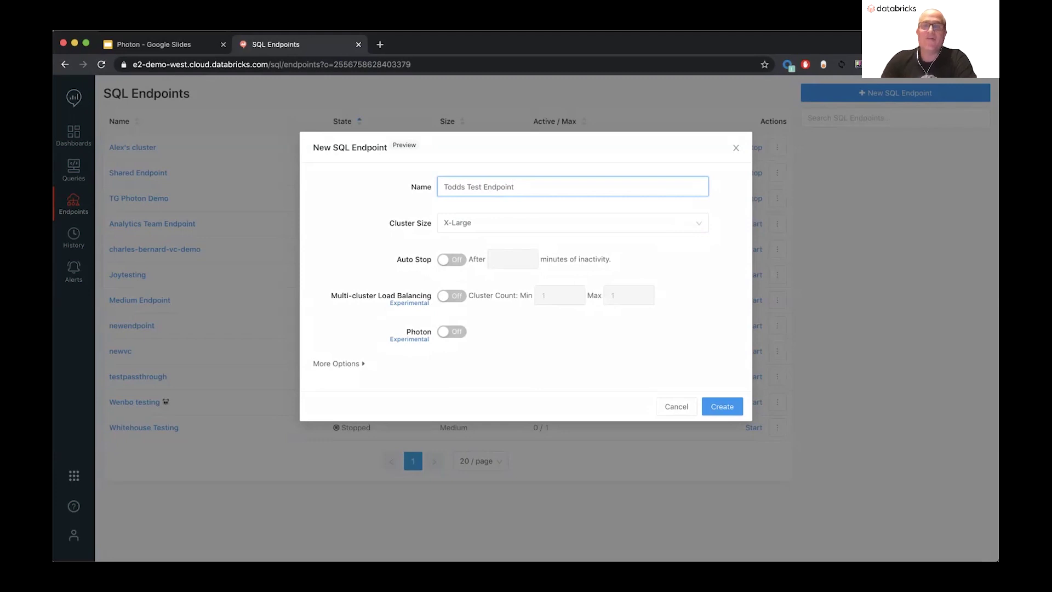
pyautogui.press('Tab')
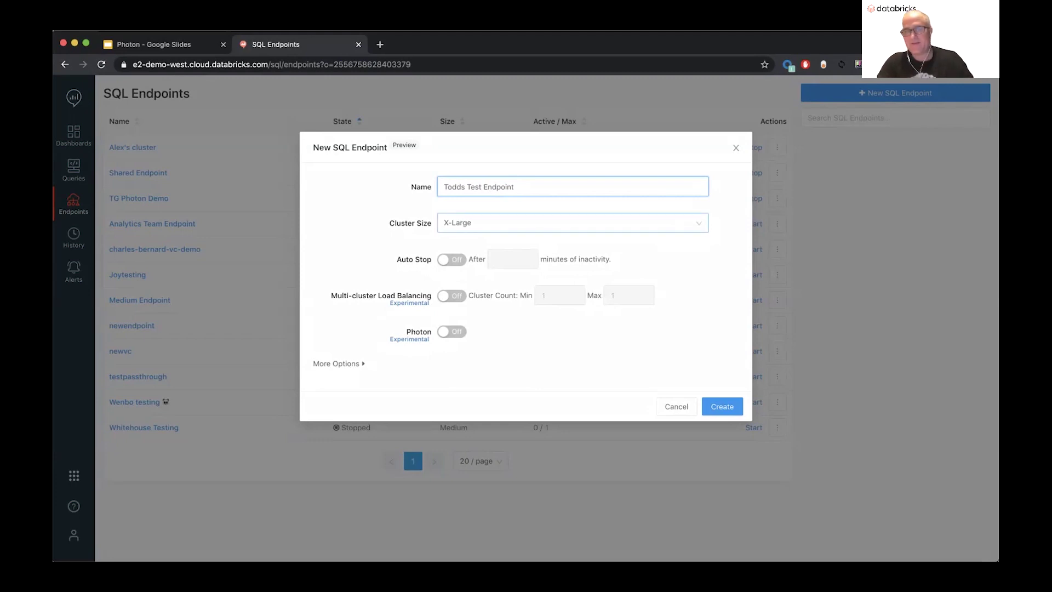
pyautogui.press('Down')
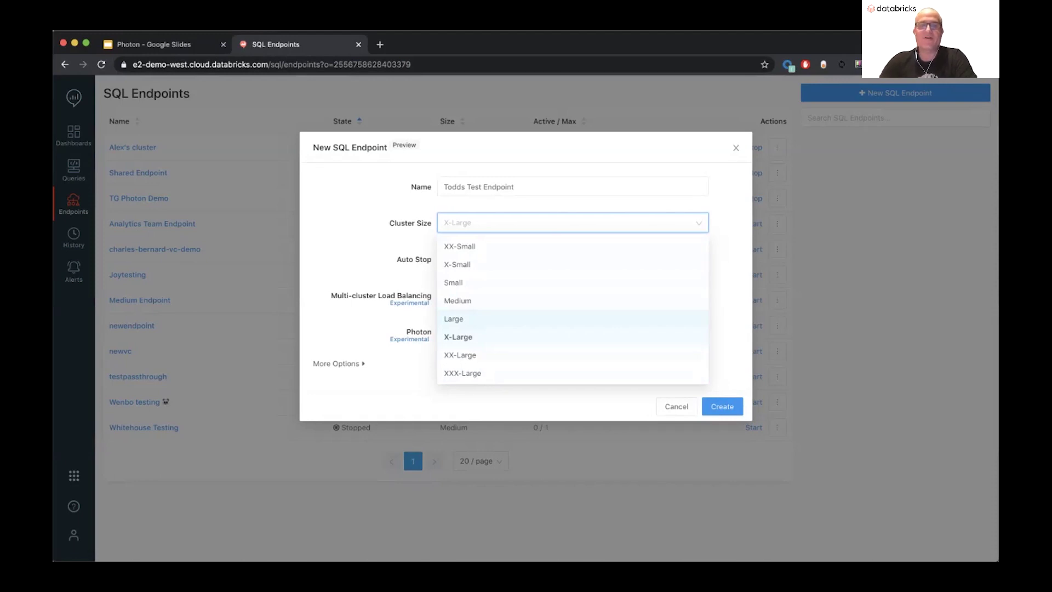
pyautogui.click(453, 318)
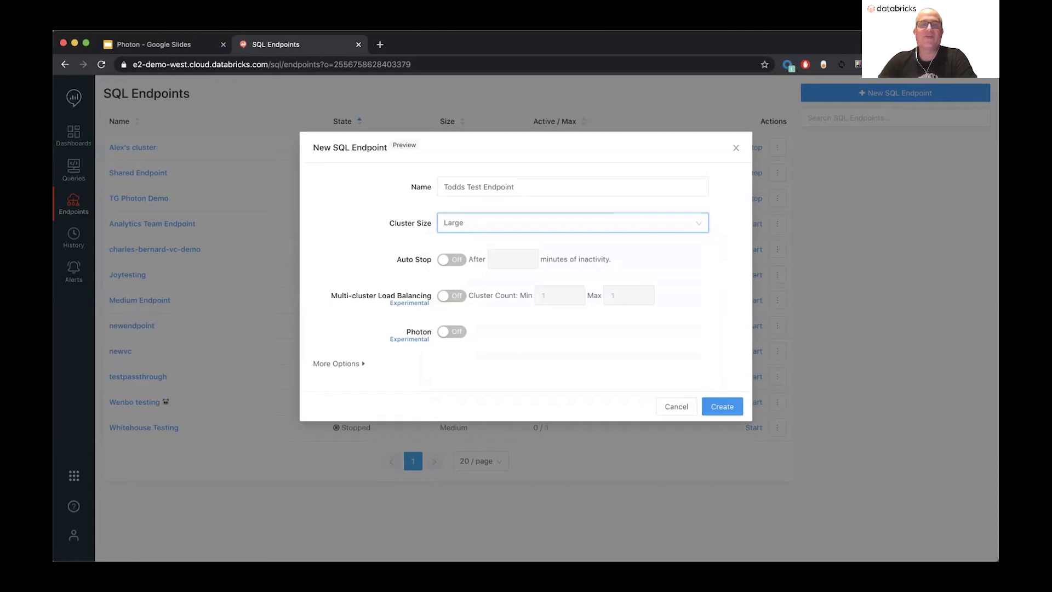
# Step: Create the endpoint with auto stop after 15 minutes of inactivity and Photon enabled
pyautogui.click(451, 259)
pyautogui.click(512, 259)
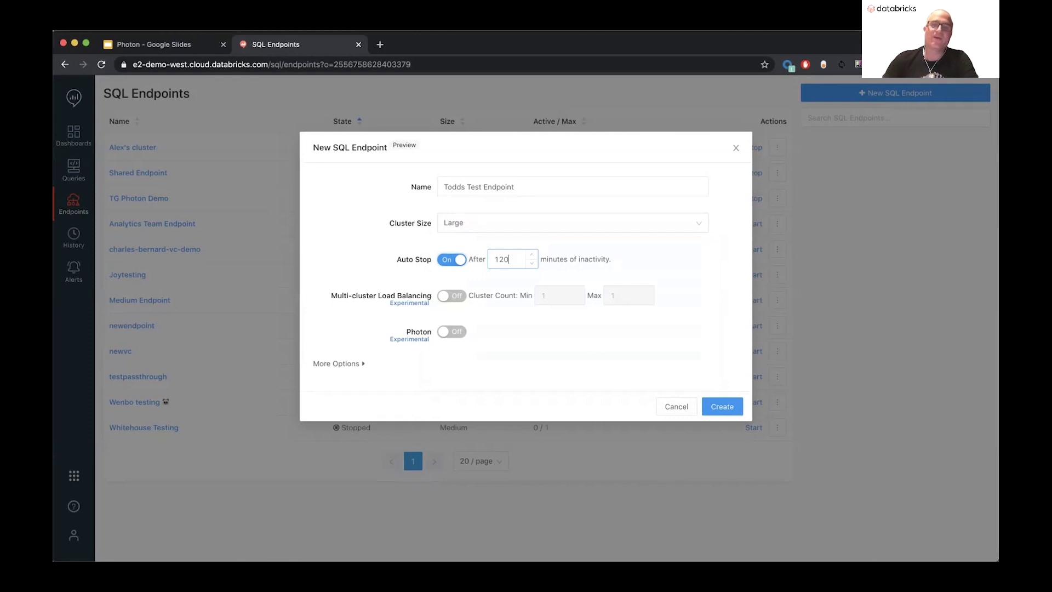
pyautogui.hotkey('shift', 'Left')
pyautogui.hotkey('shift', 'Left')
pyautogui.hotkey('shift', 'Left')
pyautogui.write('15')
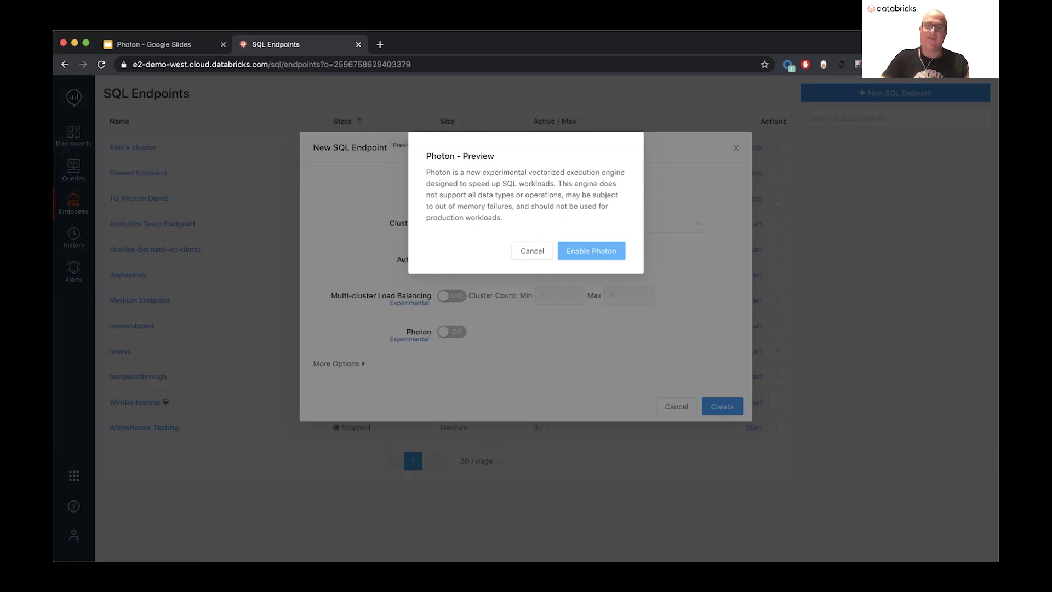
pyautogui.press('Return')
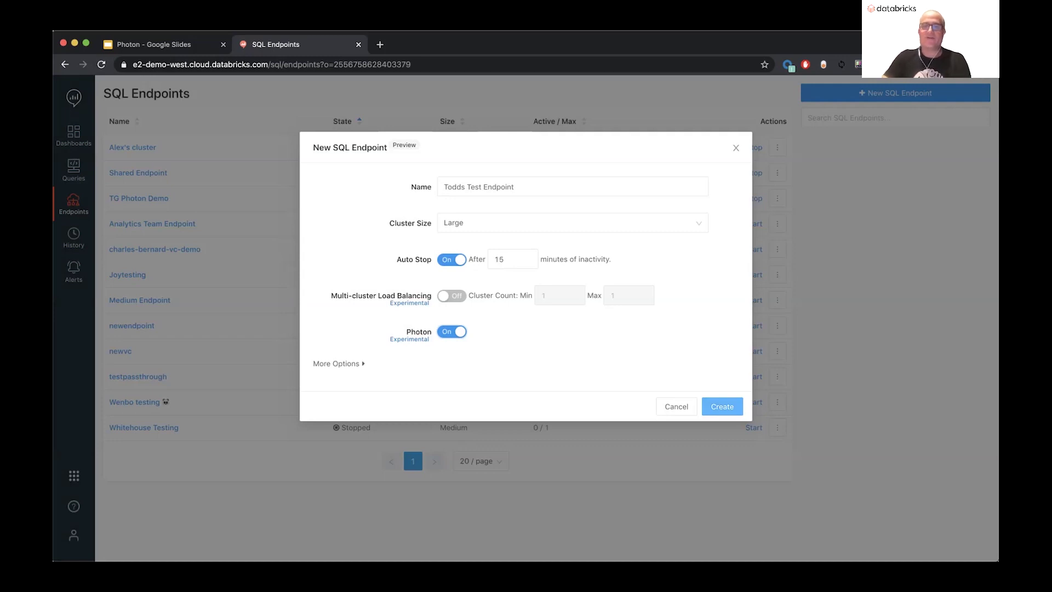
pyautogui.press('Return')
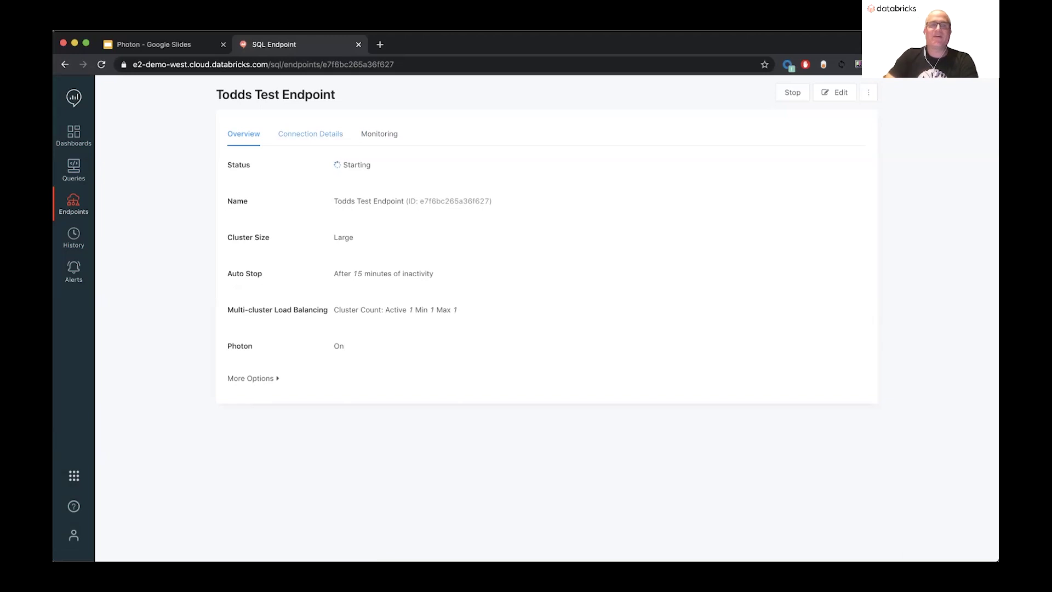
# Step: Review the new endpoint's connection details, monitoring and overview, and return to the list of SQL endpoints
pyautogui.click(310, 133)
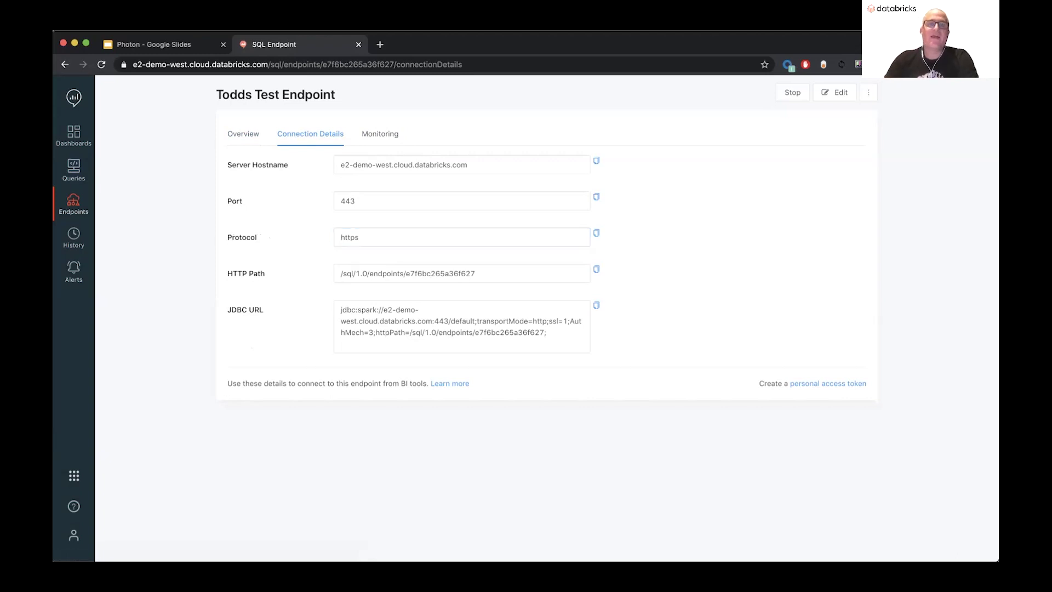
pyautogui.click(380, 133)
pyautogui.click(243, 134)
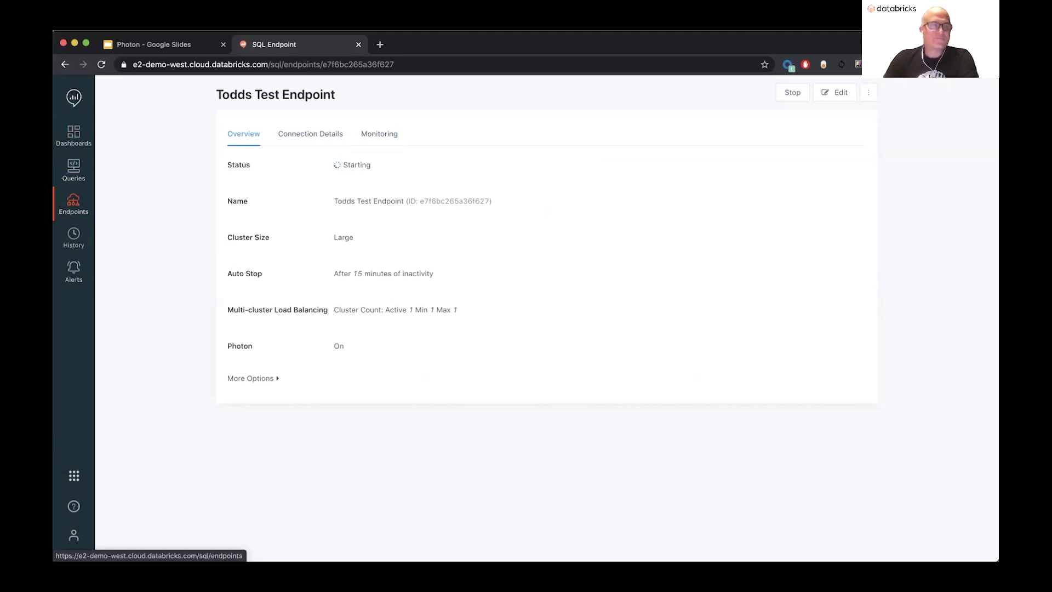
pyautogui.click(73, 204)
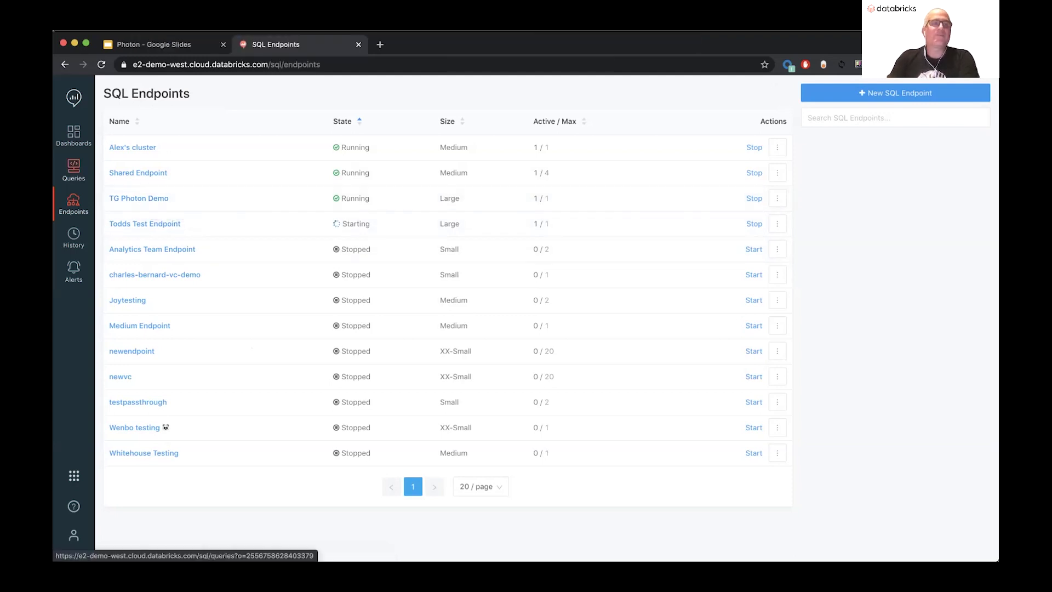
# Step: Open the source of the Photon Demo query, keep the default database selected, and execute the query
pyautogui.click(73, 169)
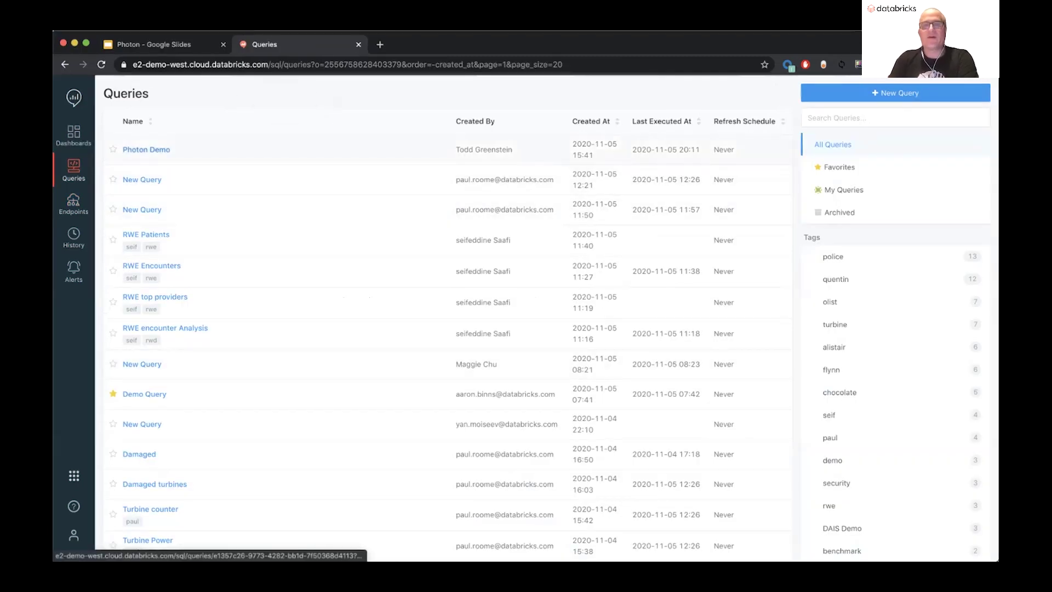
pyautogui.click(147, 149)
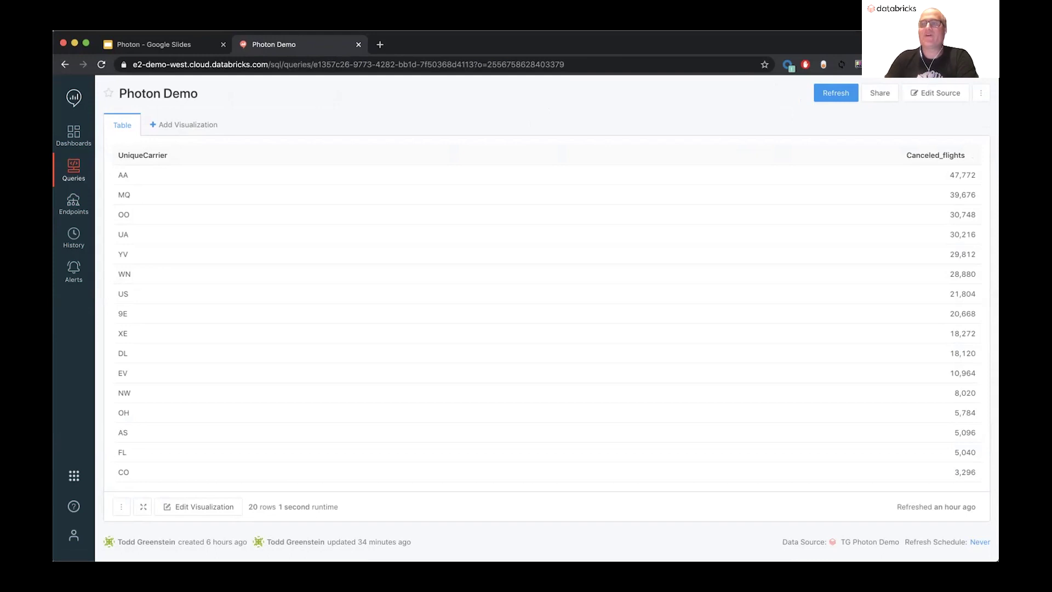
pyautogui.click(935, 93)
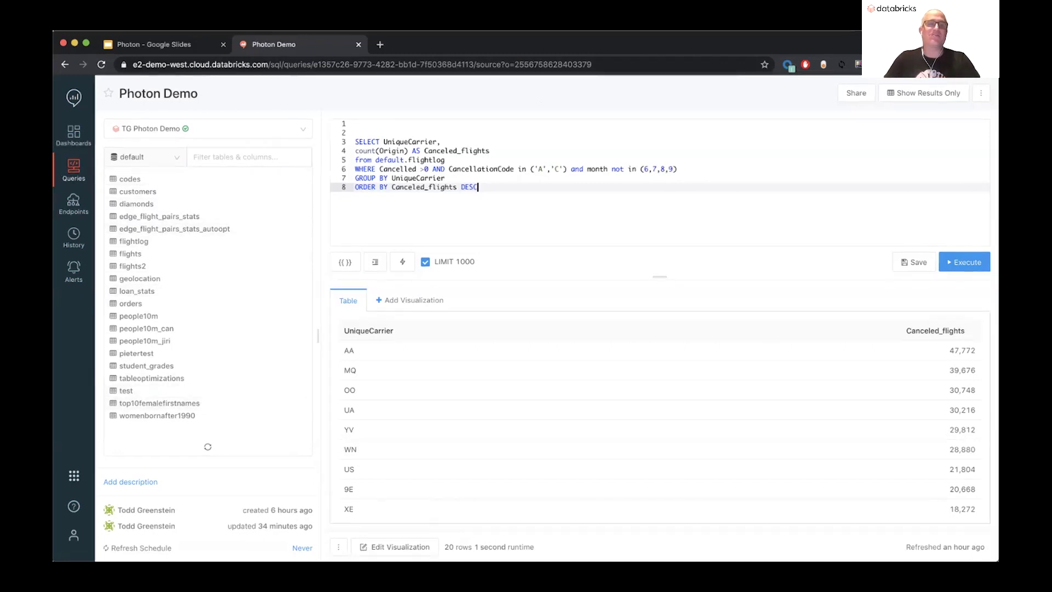
pyautogui.click(143, 157)
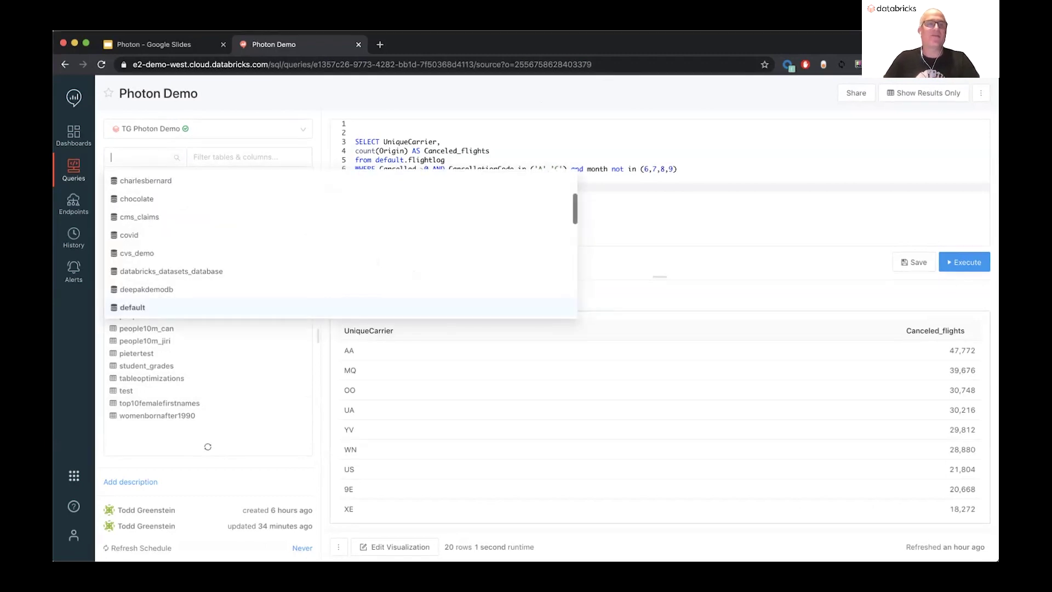
pyautogui.click(132, 307)
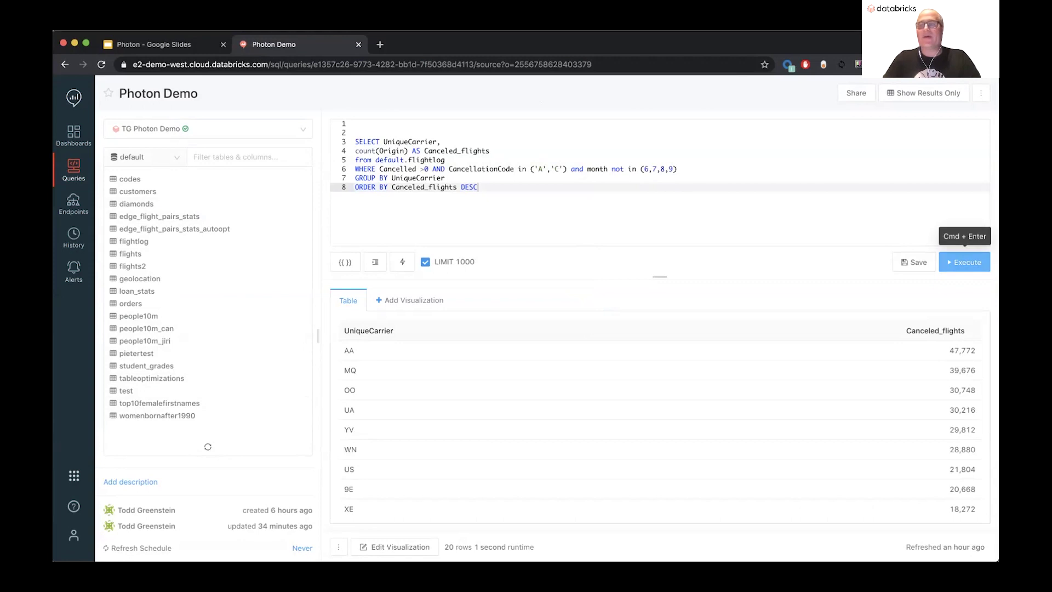
pyautogui.click(964, 262)
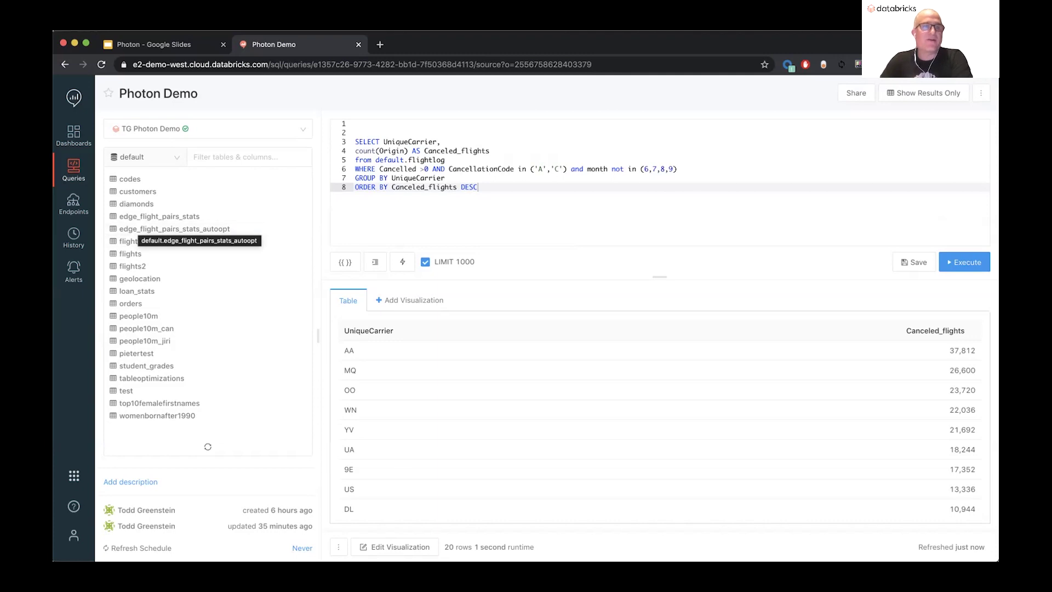
# Step: Examine the overview and execution details of the most recent query in the query history
pyautogui.click(73, 238)
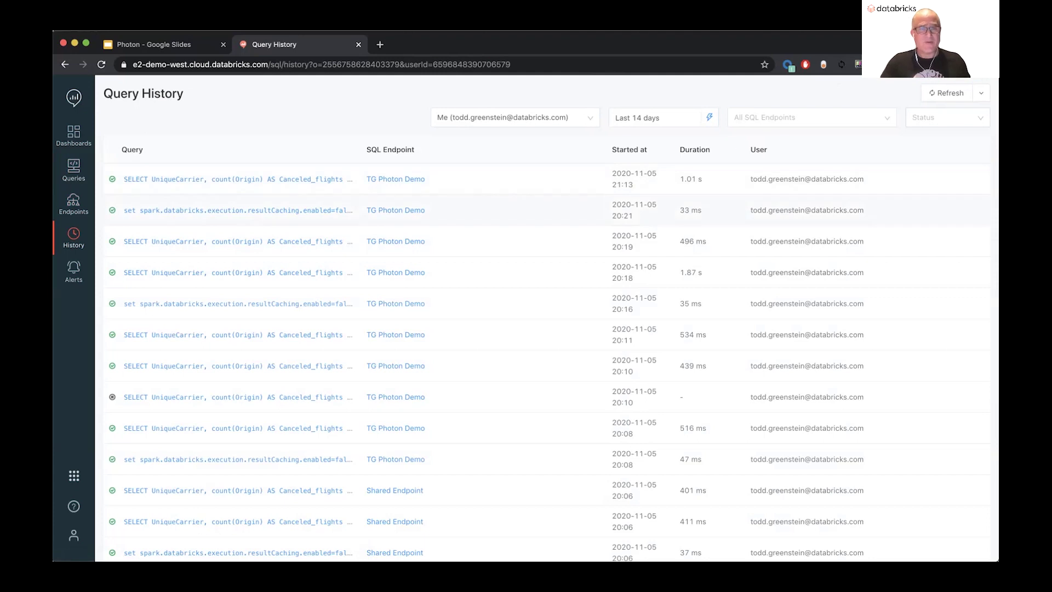
pyautogui.click(236, 178)
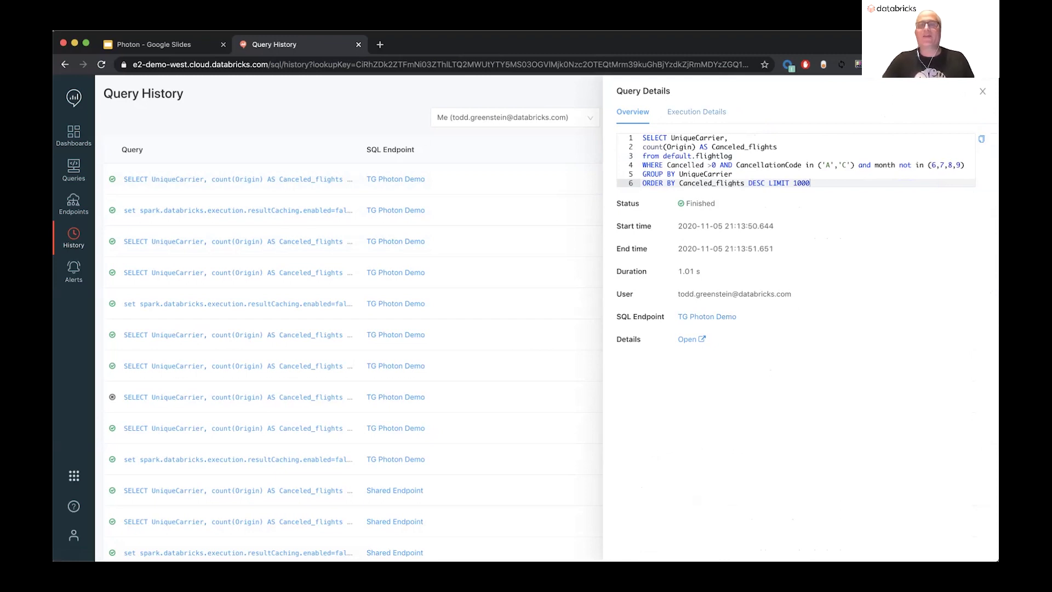
pyautogui.click(697, 112)
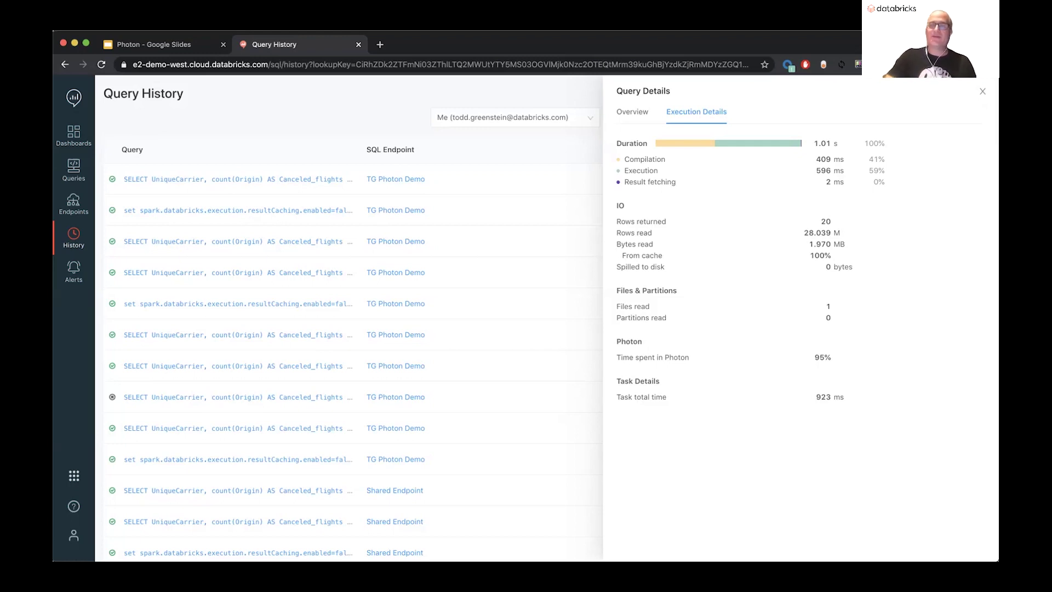
pyautogui.press('Escape')
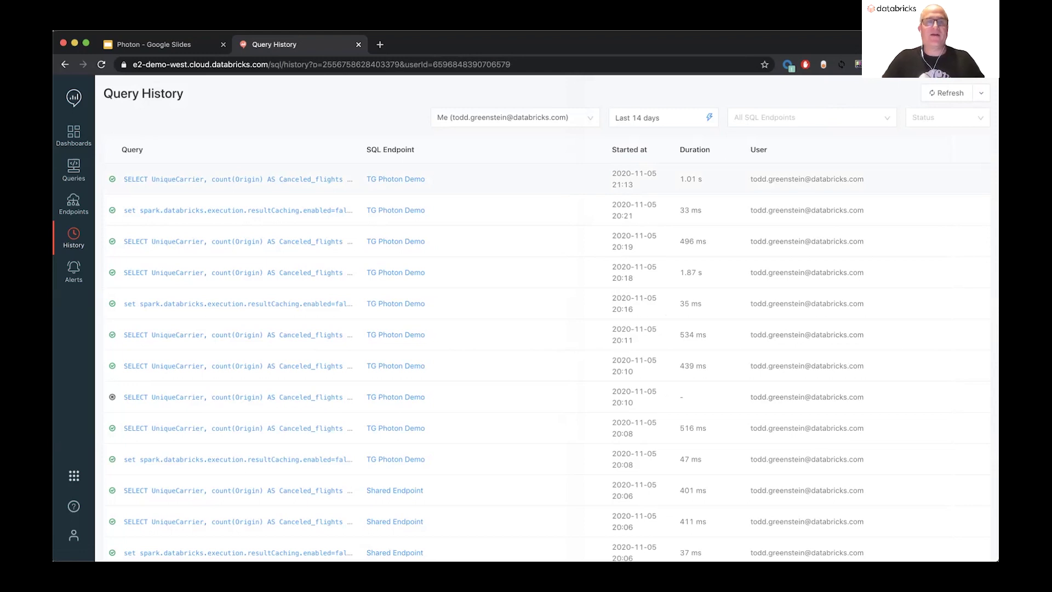
# Step: Open the latest query's Spark execution plan and examine its stages and the metrics of the default.flightlog parquet scan
pyautogui.click(975, 183)
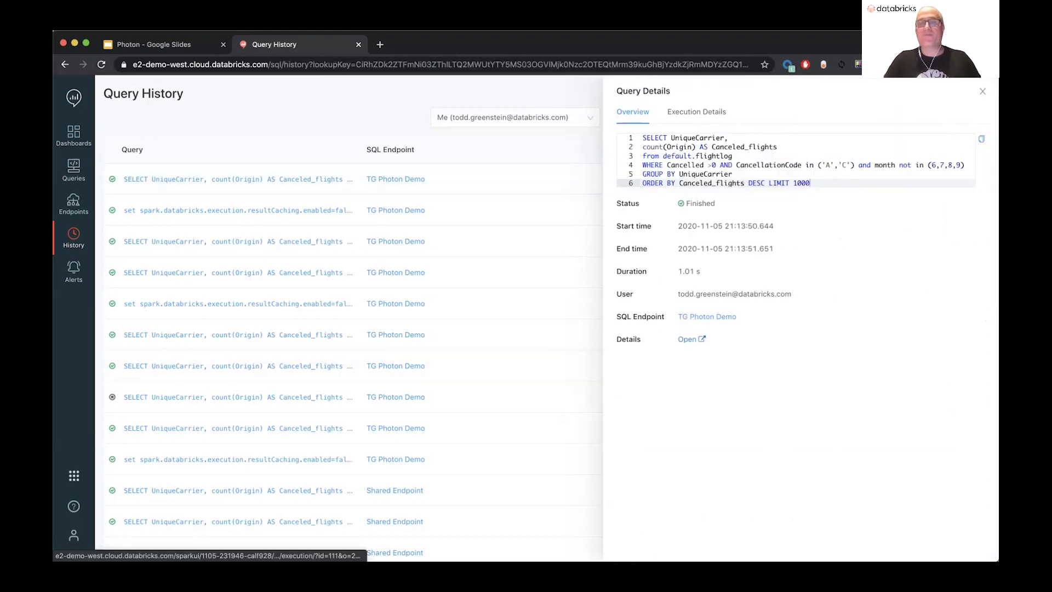
pyautogui.click(688, 340)
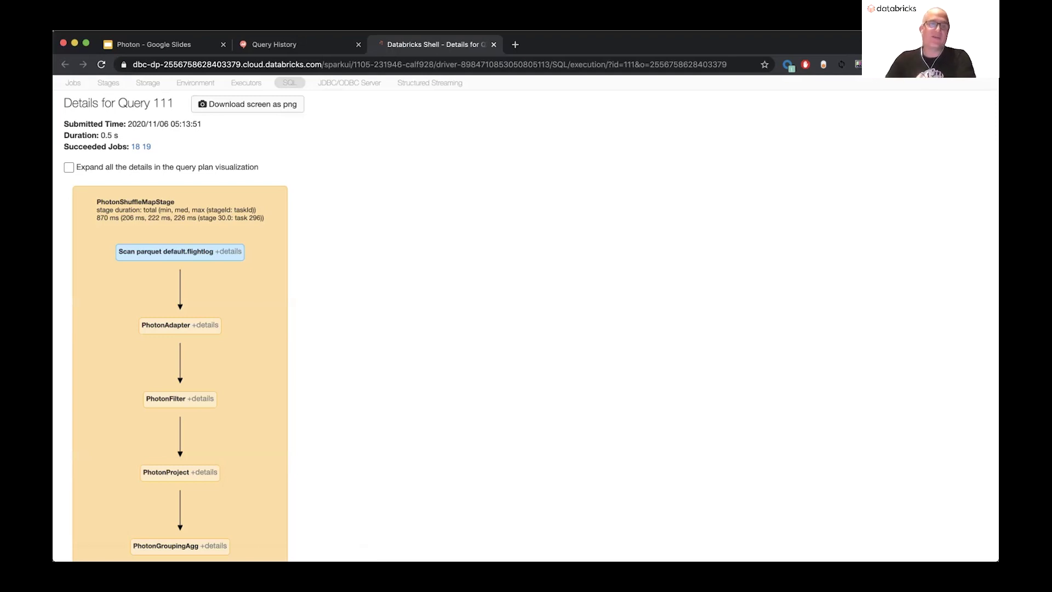
pyautogui.click(228, 252)
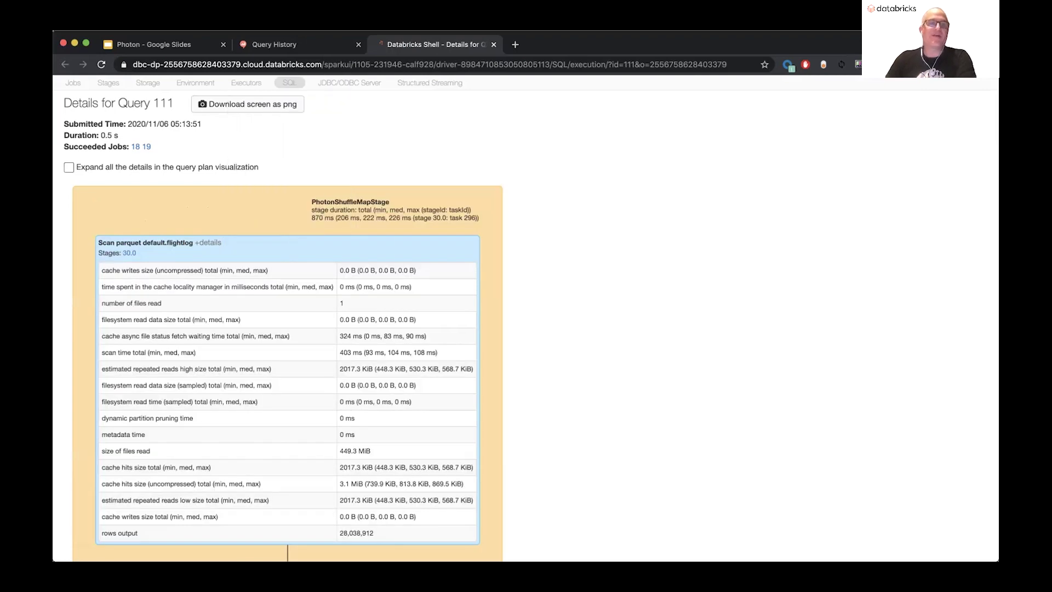
pyautogui.scroll(-15, 288, 323)
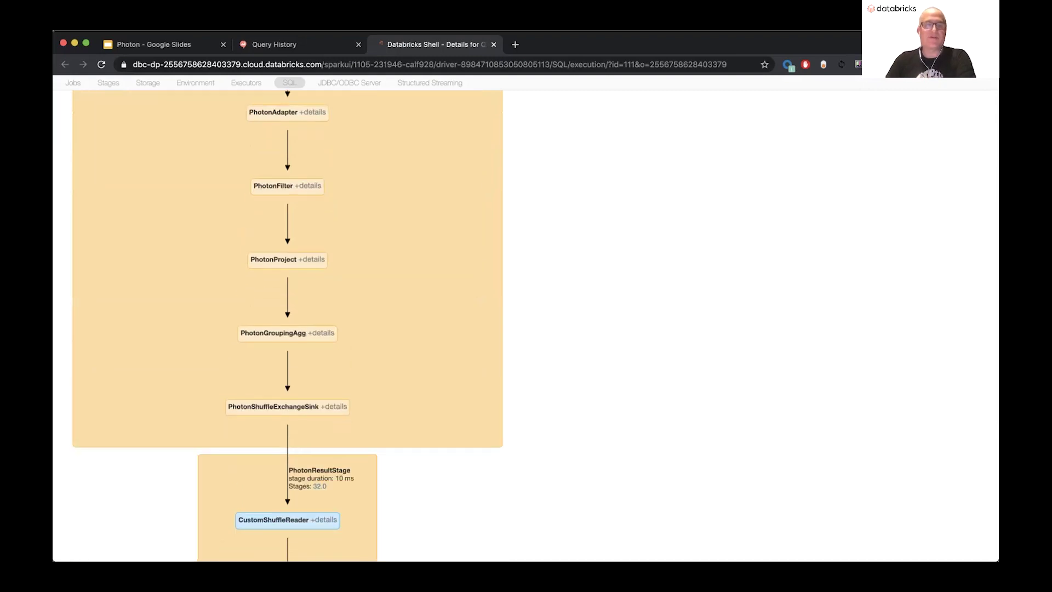
pyautogui.scroll(8, 287, 323)
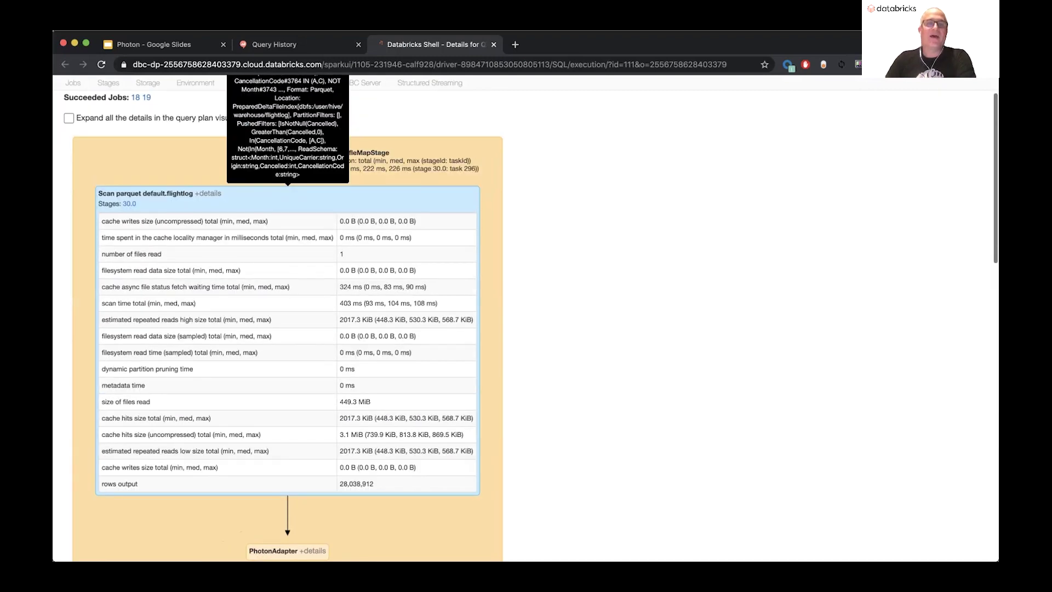
pyautogui.scroll(-3, 288, 323)
pyautogui.scroll(-15, 287, 323)
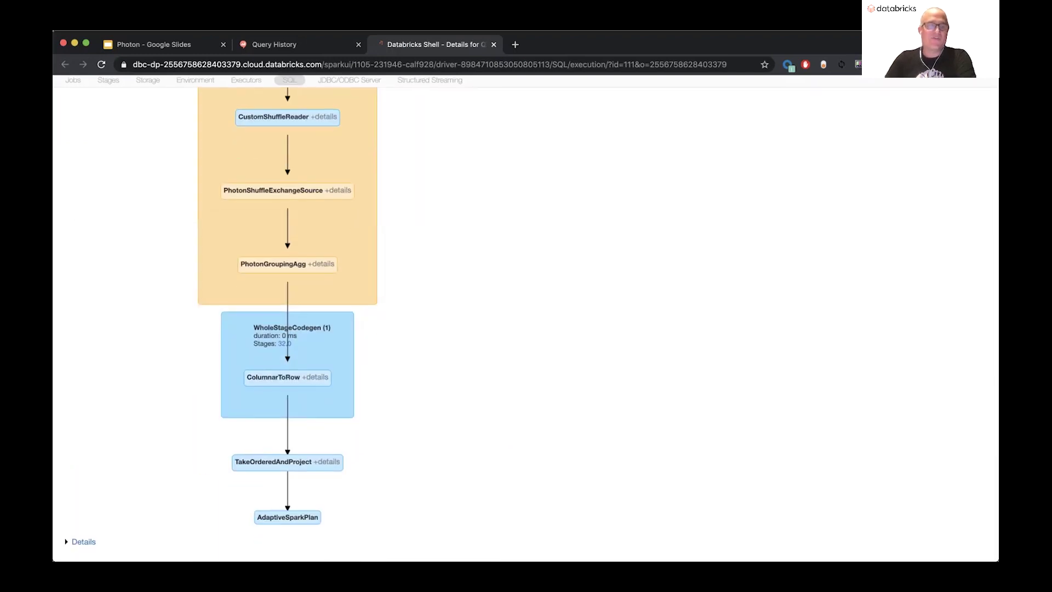
# Step: Expand the plan's text details and read through the logical and physical plans before returning to the scan metrics
pyautogui.click(83, 544)
pyautogui.scroll(-10, 524, 325)
pyautogui.scroll(-4, 524, 325)
pyautogui.scroll(5, 524, 325)
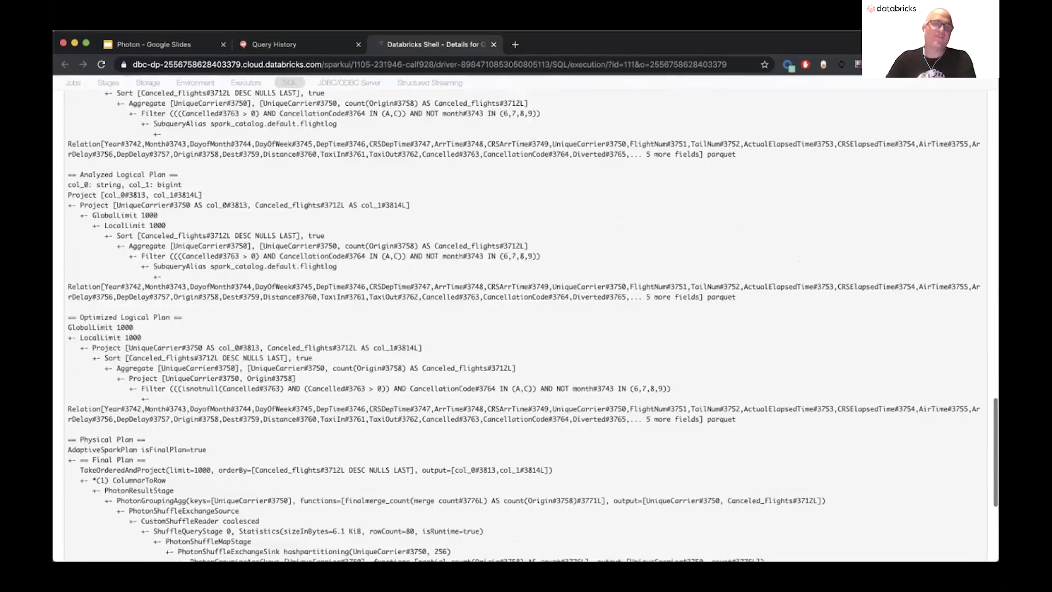
pyautogui.scroll(15, 524, 325)
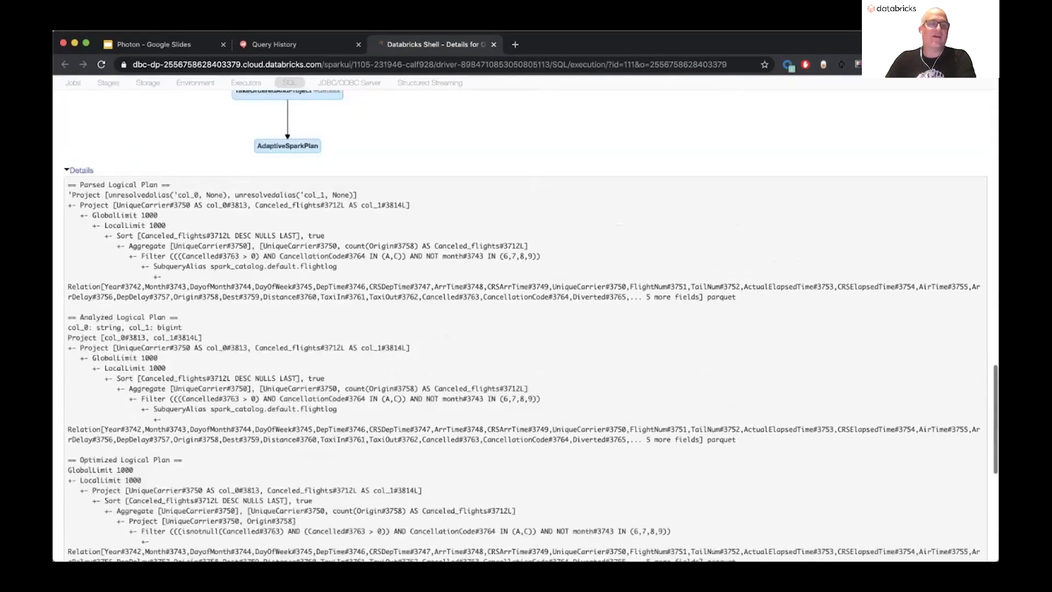
pyautogui.scroll(6, 288, 274)
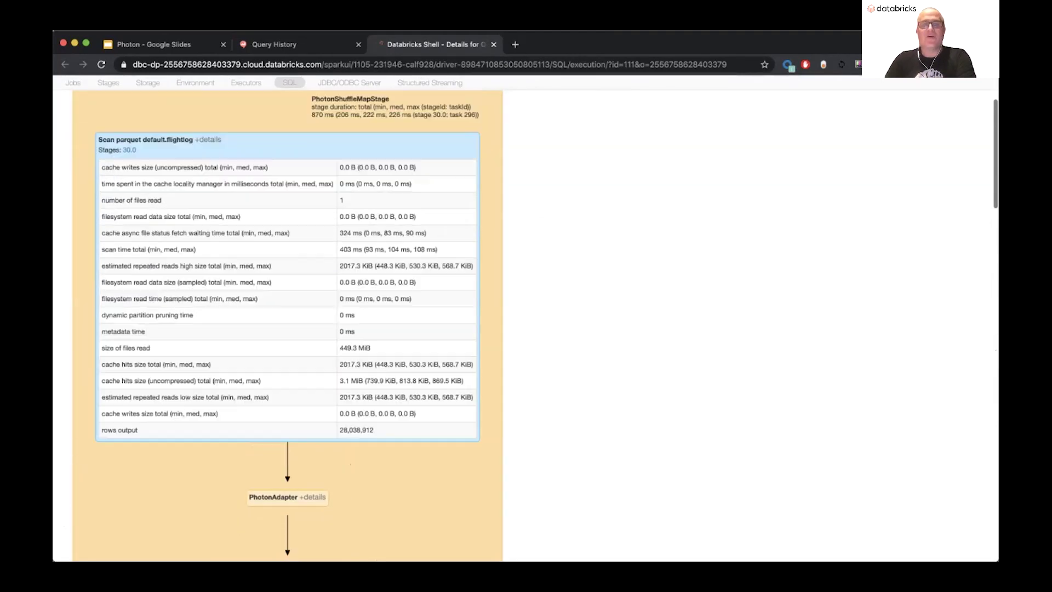